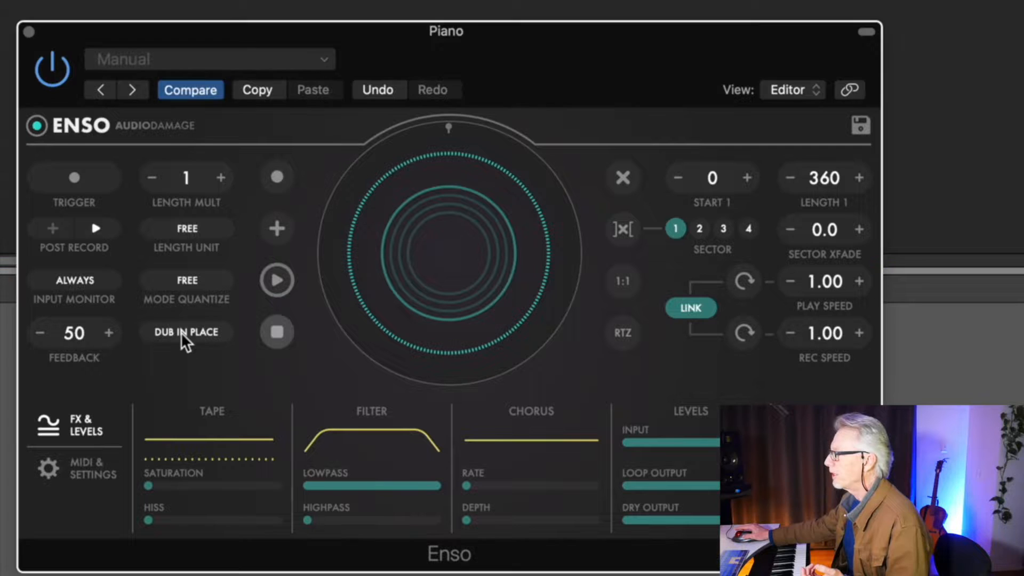
# Enable Dub in Place, record a first free-length piano loop and switch the looper to playback.
pyautogui.click(181, 332)
pyautogui.click(180, 331)
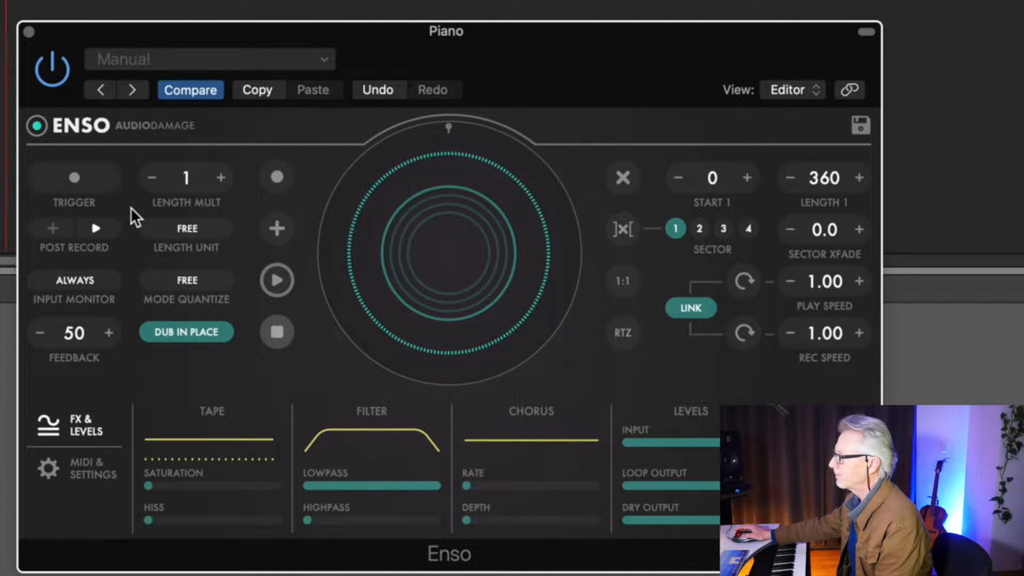
pyautogui.click(75, 178)
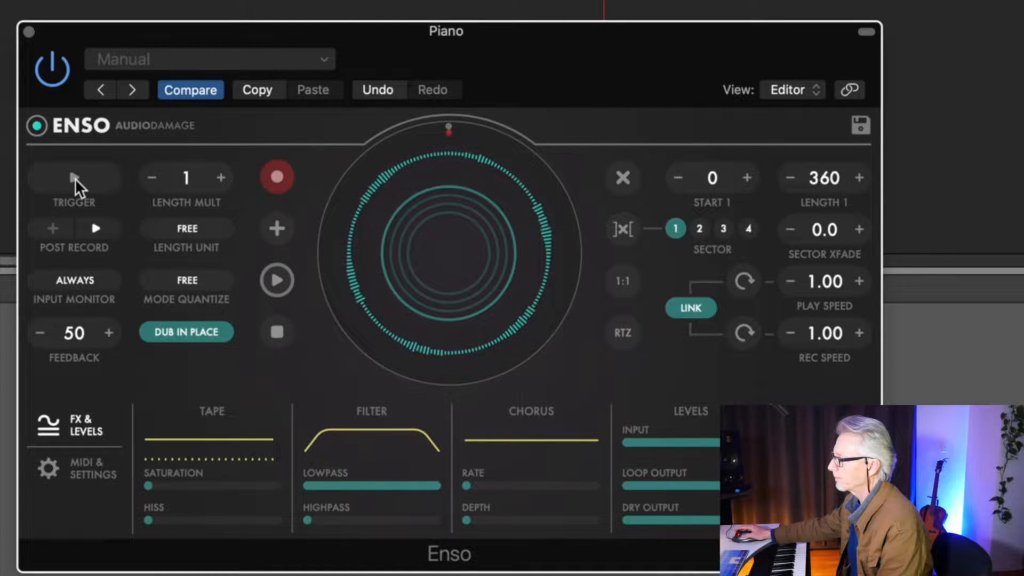
pyautogui.click(75, 179)
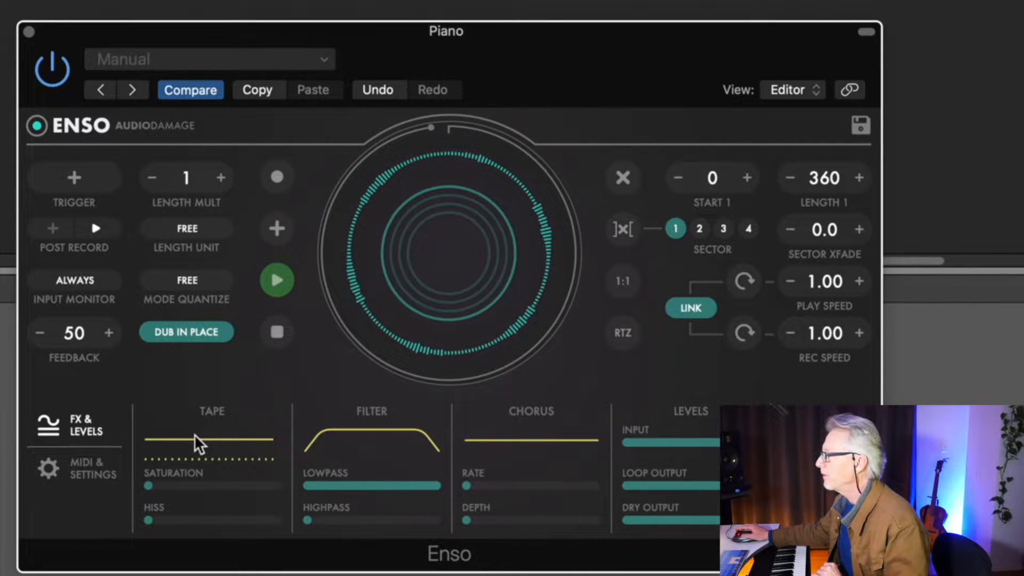
# Colour the loop with tape saturation at about 40%, a slightly lowered lowpass and chorus depth at about a quarter.
pyautogui.click(148, 484)
pyautogui.moveTo(149, 485); pyautogui.dragTo(202, 483)
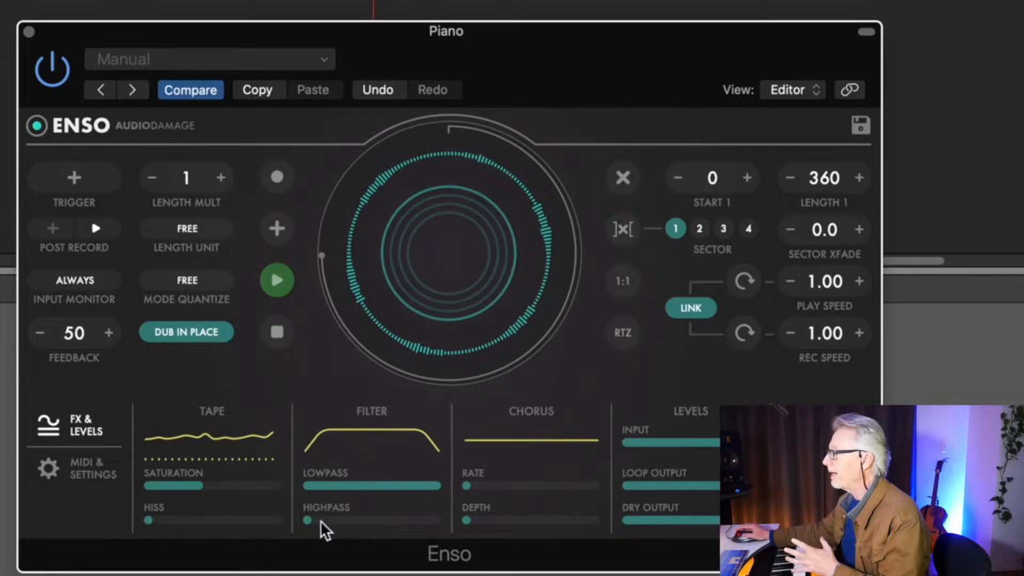
pyautogui.moveTo(436, 484); pyautogui.dragTo(412, 486)
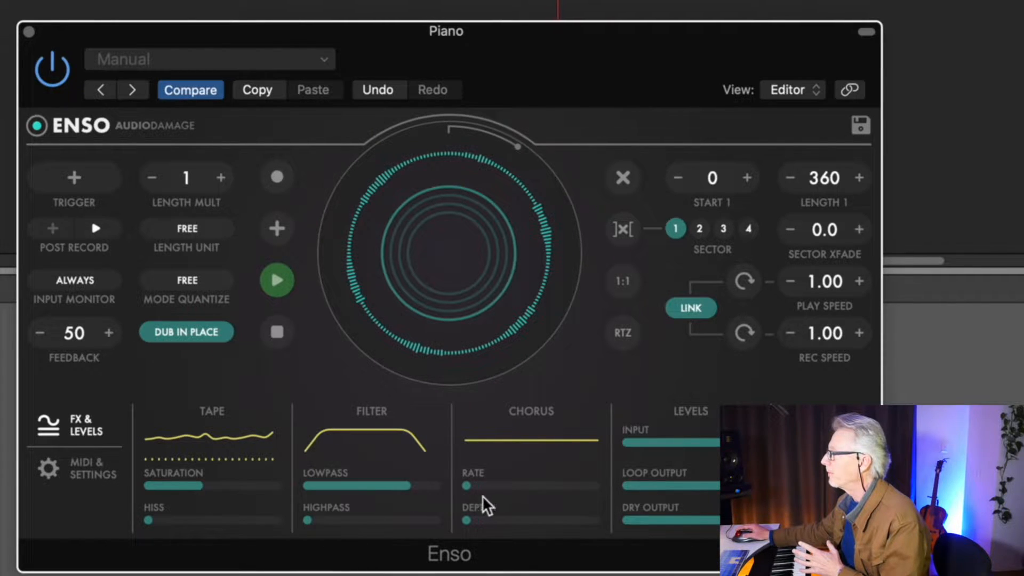
pyautogui.moveTo(468, 517); pyautogui.dragTo(494, 516)
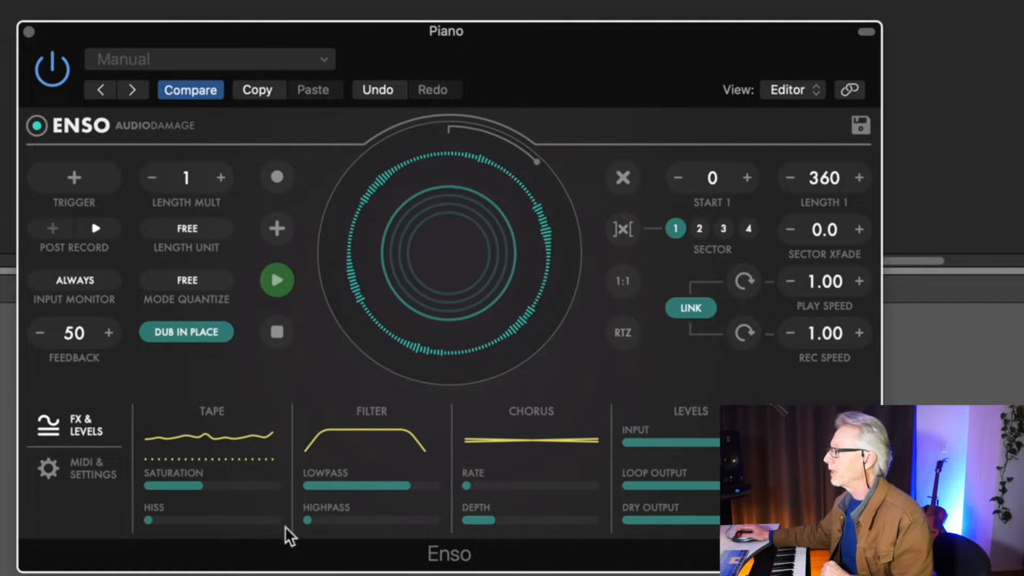
# Disable Dub in Place and raise the loop feedback to 95.
pyautogui.click(189, 330)
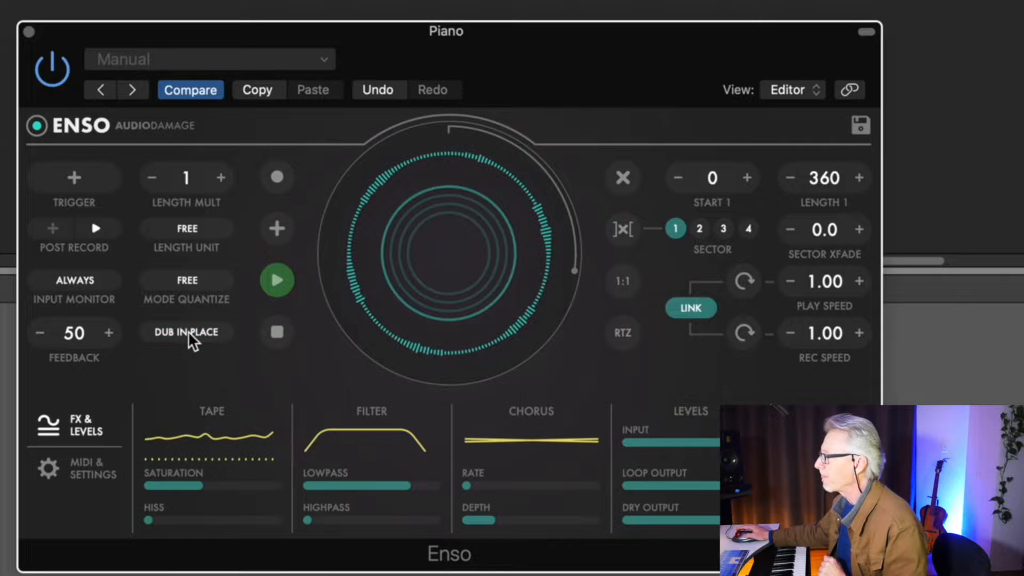
pyautogui.click(109, 333)
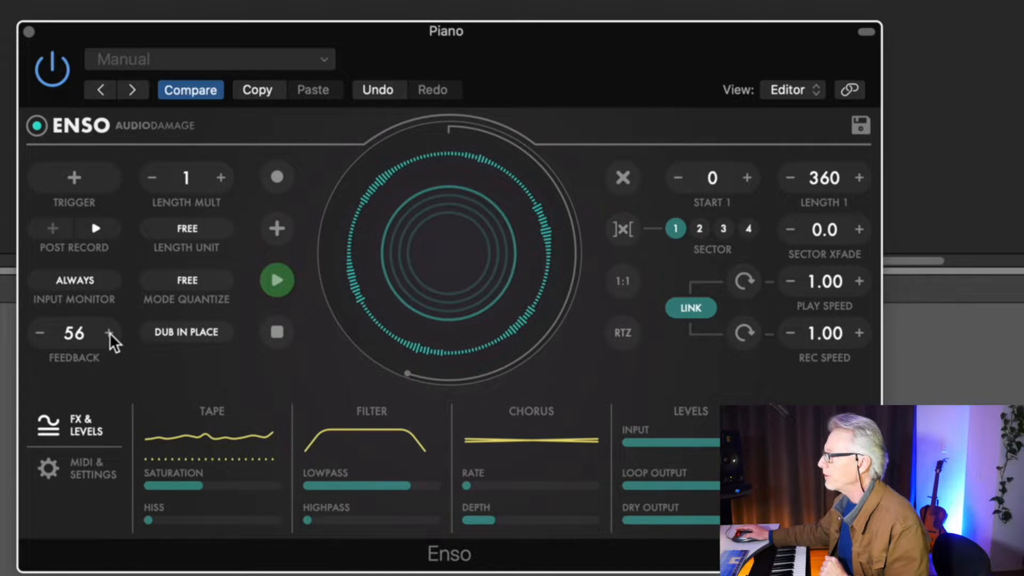
pyautogui.click(109, 333)
pyautogui.click(110, 333)
pyautogui.click(109, 333)
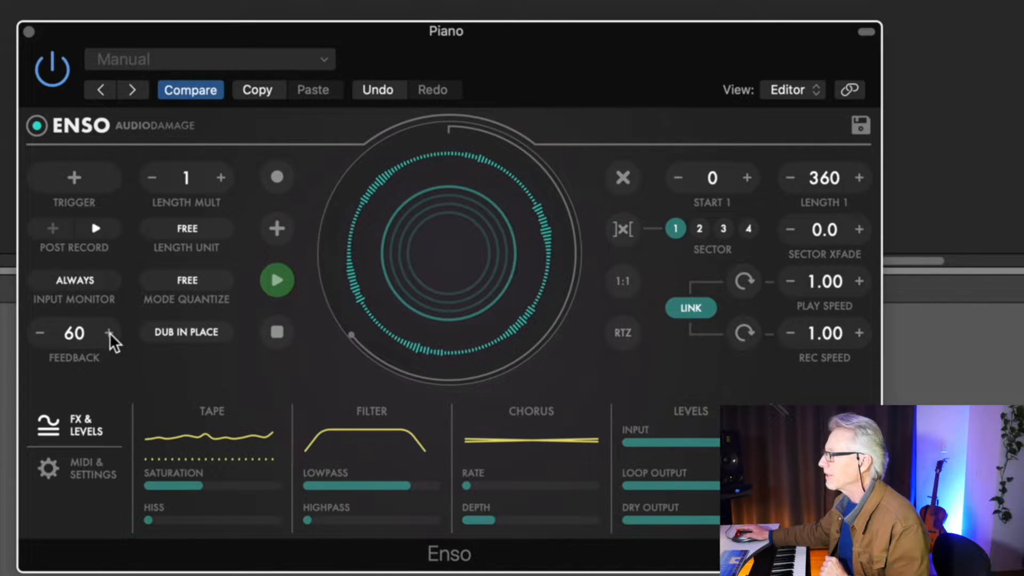
pyautogui.click(110, 333)
pyautogui.click(110, 333)
pyautogui.click(110, 333)
pyautogui.click(110, 333)
pyautogui.click(110, 334)
pyautogui.click(110, 333)
pyautogui.click(110, 333)
pyautogui.click(110, 333)
pyautogui.click(109, 333)
pyautogui.click(110, 333)
pyautogui.click(109, 333)
pyautogui.click(110, 333)
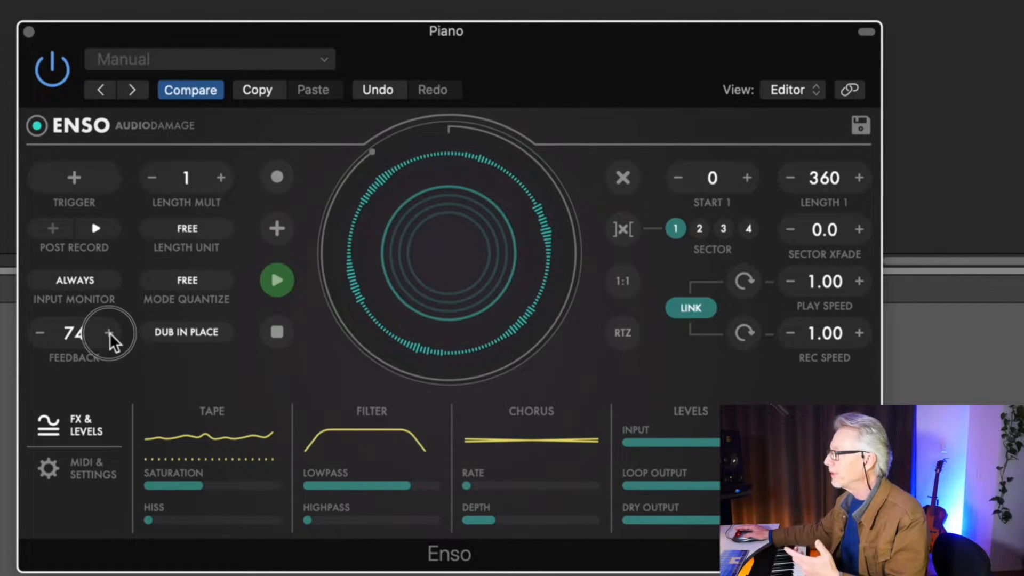
pyautogui.click(110, 333)
pyautogui.click(110, 333)
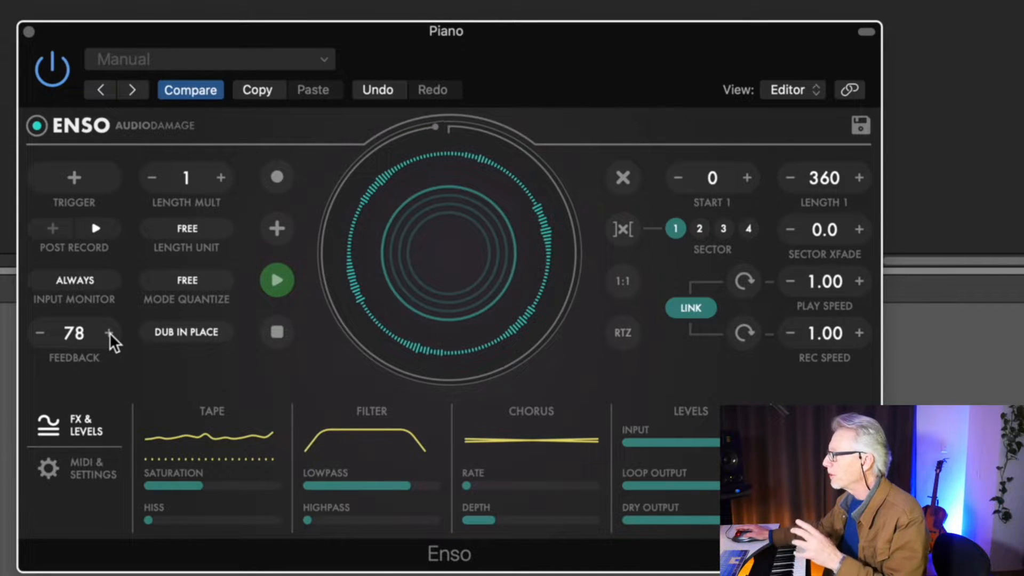
pyautogui.click(109, 333)
pyautogui.click(110, 334)
pyautogui.click(110, 333)
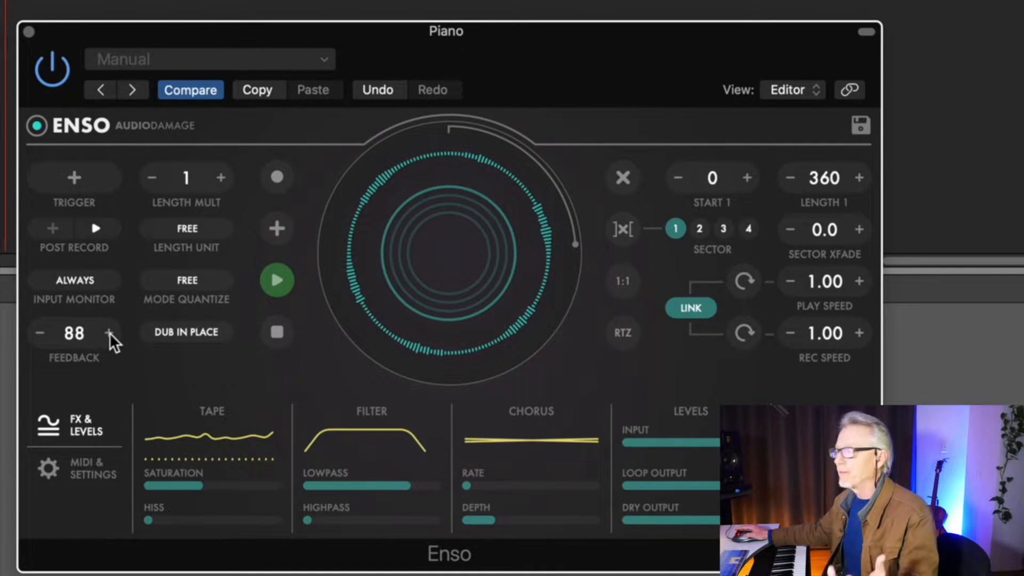
pyautogui.click(110, 333)
pyautogui.click(110, 332)
pyautogui.click(110, 333)
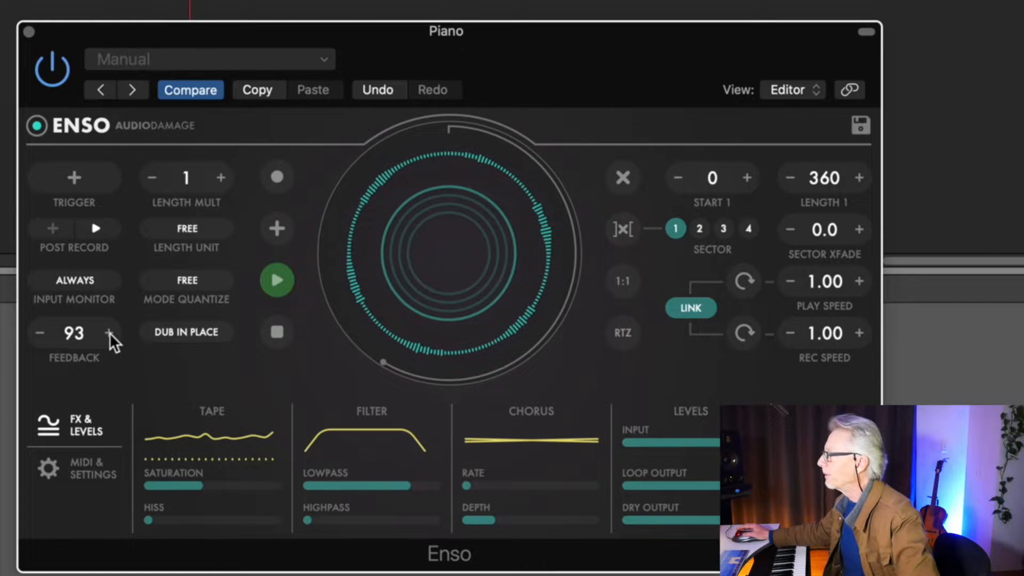
pyautogui.click(110, 332)
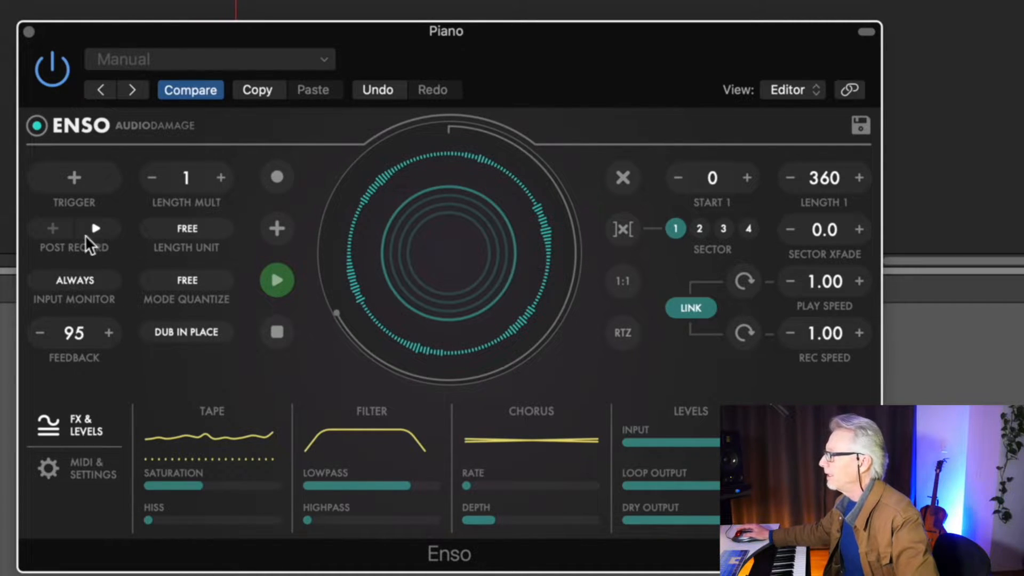
# Start overdubbing onto the playing loop and raise the feedback to 98.
pyautogui.click(81, 176)
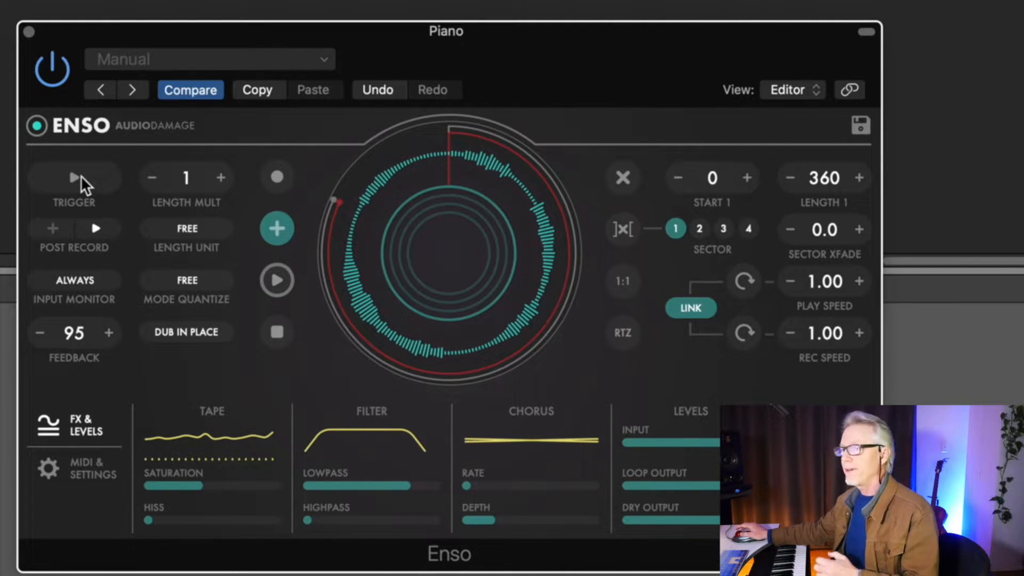
pyautogui.click(109, 332)
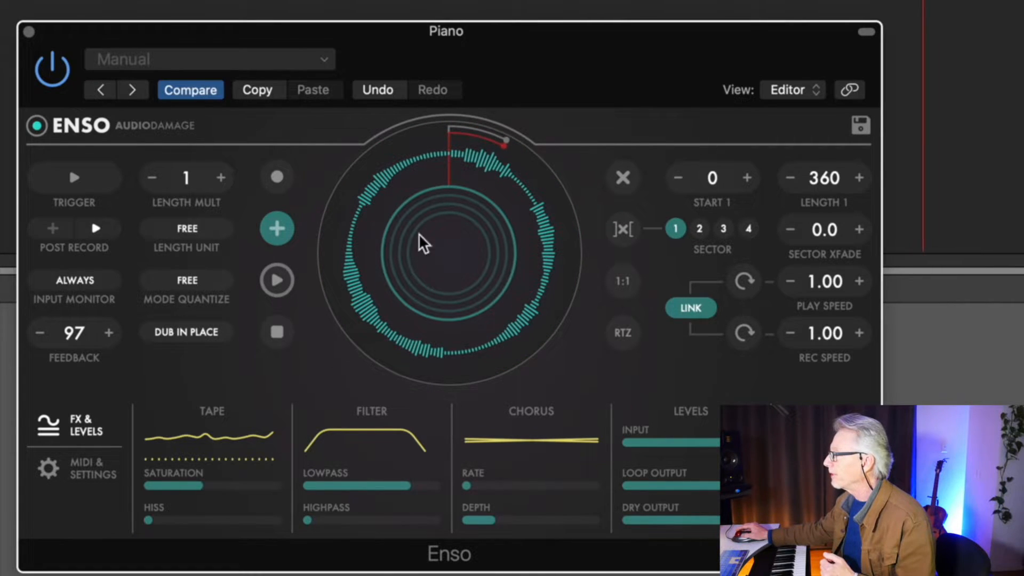
pyautogui.click(110, 334)
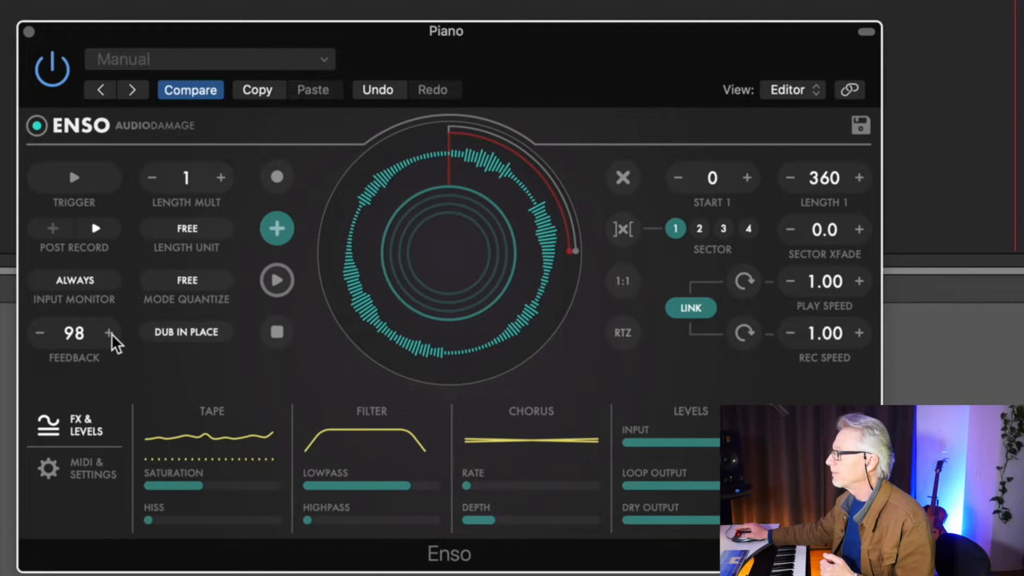
# Lower the loop feedback to 47 while overdubbing continues.
pyautogui.click(40, 332)
pyautogui.click(41, 332)
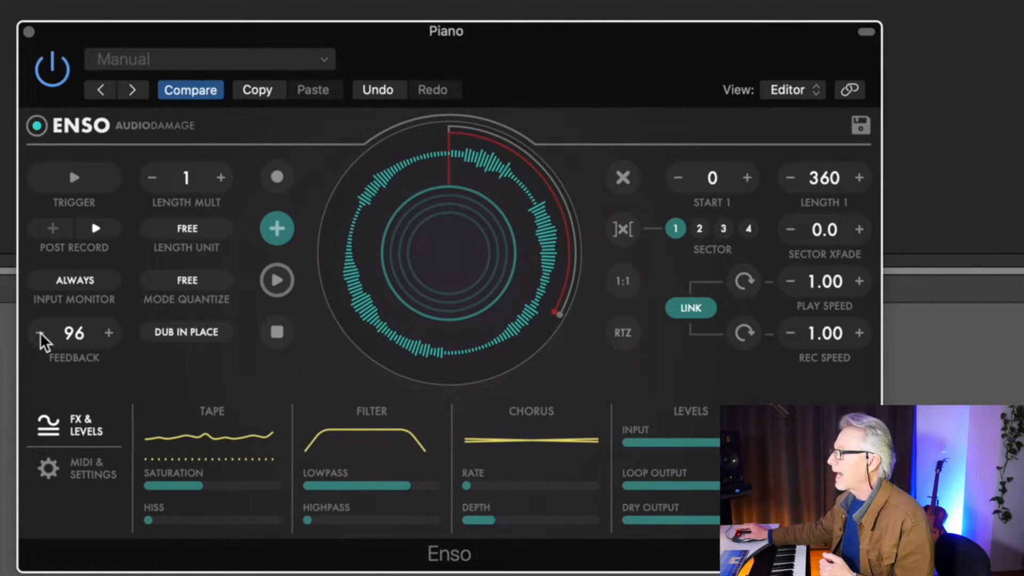
pyautogui.click(40, 332)
pyautogui.click(40, 332)
pyautogui.click(41, 332)
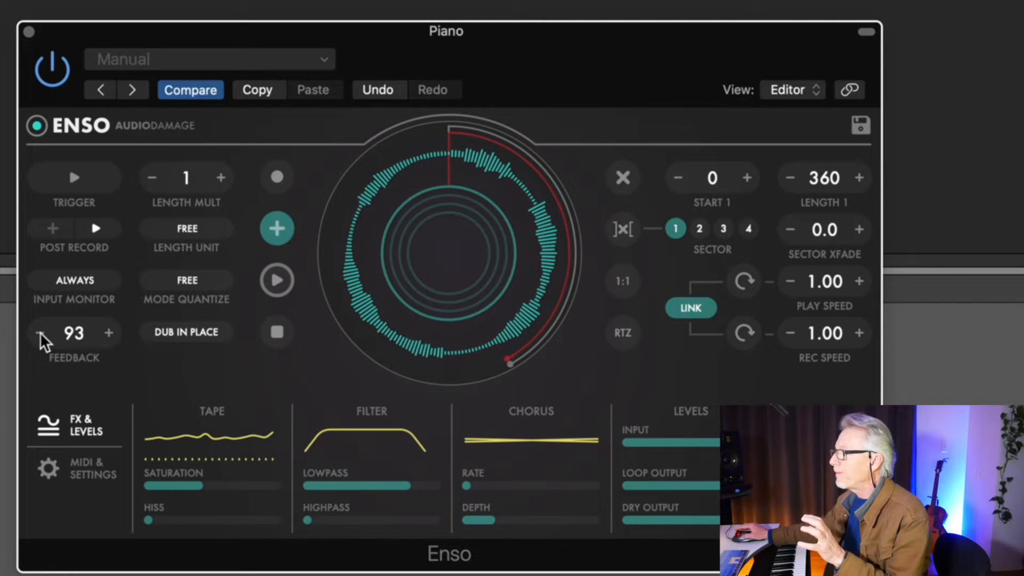
pyautogui.click(40, 332)
pyautogui.click(40, 333)
pyautogui.click(40, 332)
pyautogui.click(40, 332)
pyautogui.click(40, 332)
pyautogui.click(41, 332)
pyautogui.click(40, 333)
pyautogui.click(40, 333)
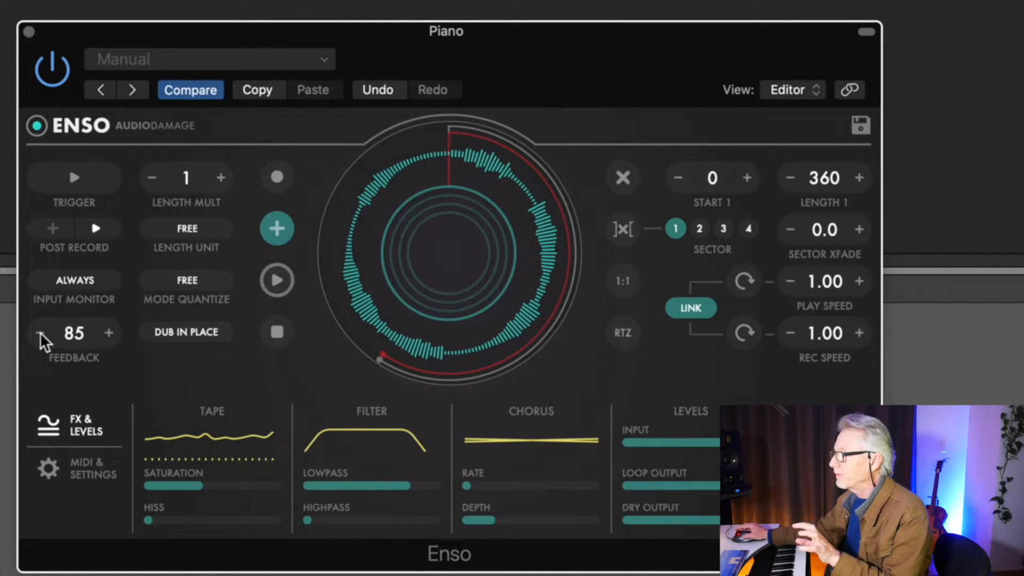
pyautogui.click(41, 332)
pyautogui.click(41, 331)
pyautogui.click(41, 332)
pyautogui.click(40, 332)
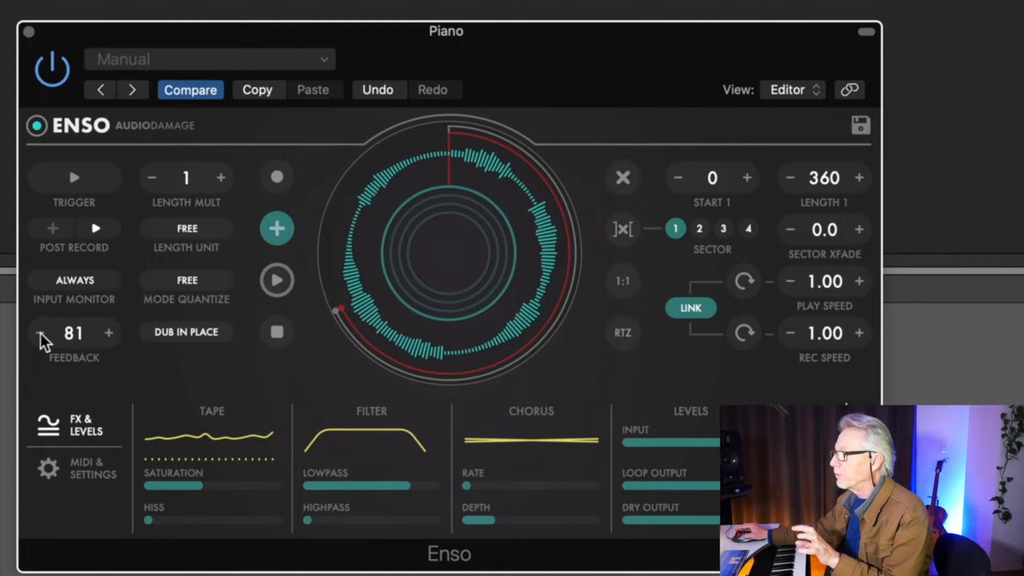
pyautogui.click(40, 332)
pyautogui.click(41, 333)
pyautogui.click(41, 332)
pyautogui.click(40, 332)
pyautogui.click(40, 332)
pyautogui.click(40, 332)
pyautogui.click(40, 332)
pyautogui.click(40, 332)
pyautogui.click(40, 333)
pyautogui.click(40, 332)
pyautogui.click(40, 332)
pyautogui.click(40, 332)
pyautogui.click(41, 333)
pyautogui.click(40, 332)
pyautogui.click(40, 332)
pyautogui.click(41, 332)
pyautogui.click(40, 331)
pyautogui.click(41, 332)
pyautogui.click(40, 332)
pyautogui.click(40, 332)
pyautogui.click(40, 332)
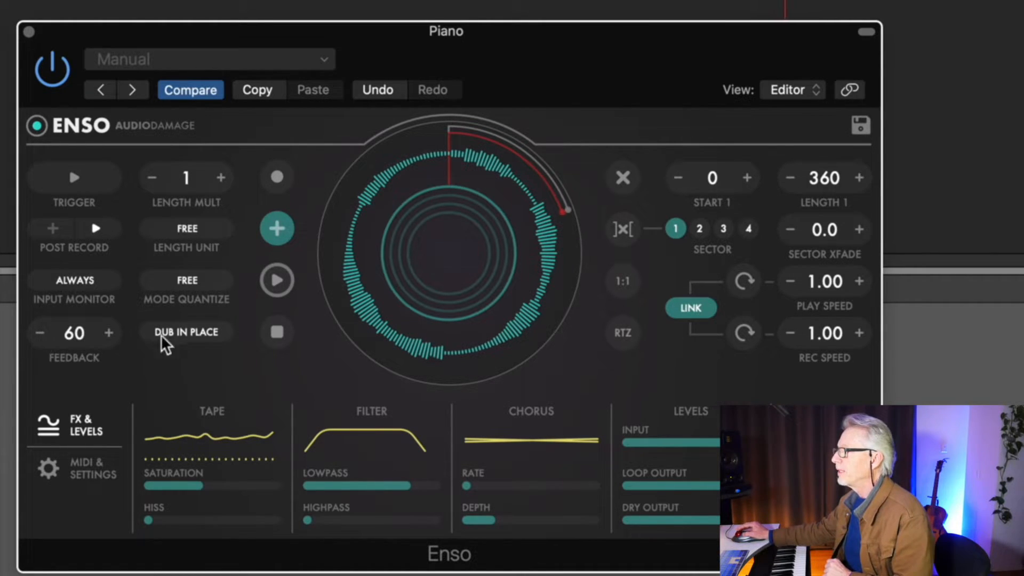
pyautogui.click(40, 332)
pyautogui.click(40, 332)
pyautogui.click(40, 332)
pyautogui.click(40, 334)
pyautogui.click(40, 333)
pyautogui.click(40, 333)
pyautogui.click(40, 332)
pyautogui.click(40, 333)
pyautogui.click(40, 334)
pyautogui.click(40, 333)
pyautogui.click(40, 333)
pyautogui.click(40, 334)
pyautogui.click(41, 332)
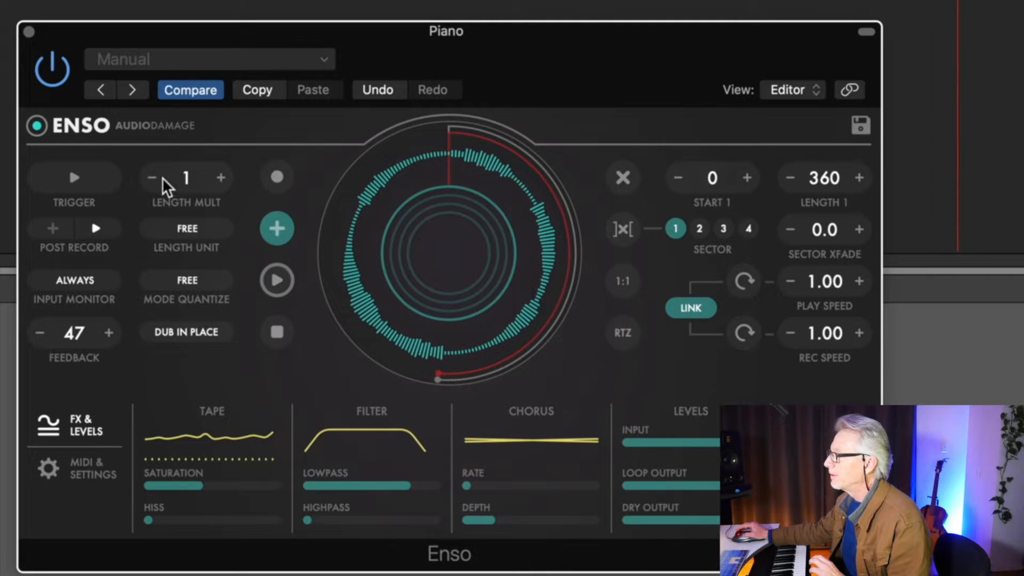
# Switch the looper from overdubbing to playback and raise the highpass filter slightly, to about 15%.
pyautogui.click(77, 176)
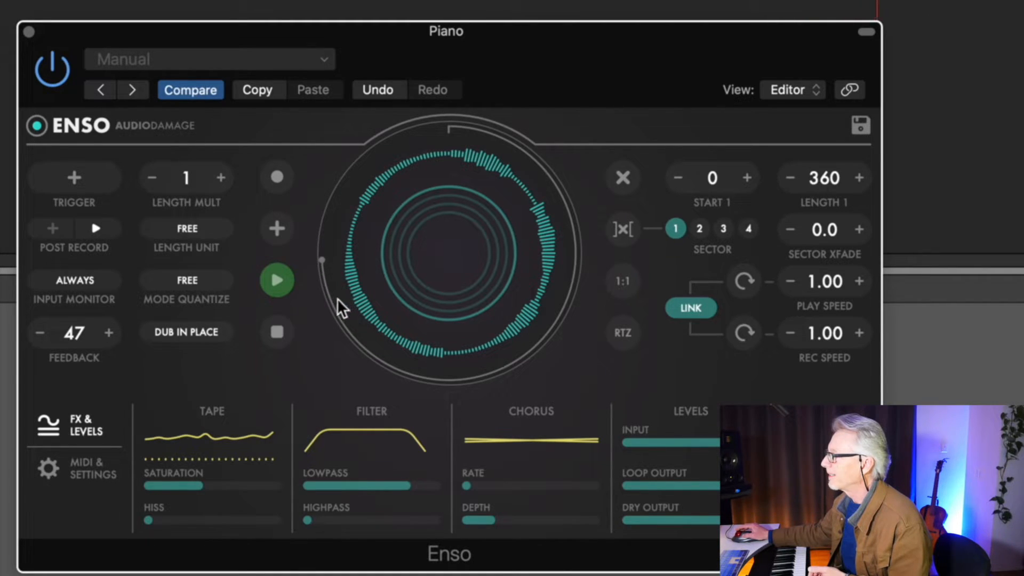
pyautogui.click(309, 519)
pyautogui.moveTo(311, 516); pyautogui.dragTo(323, 516)
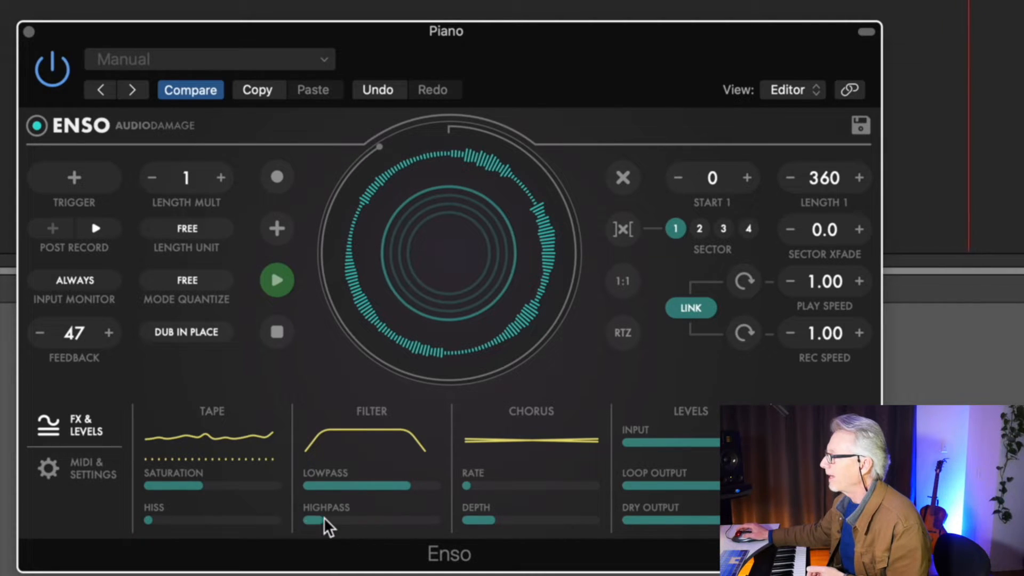
# Start another overdub pass and narrow the filter, with the highpass at about half and the lowpass at about 40%.
pyautogui.click(78, 182)
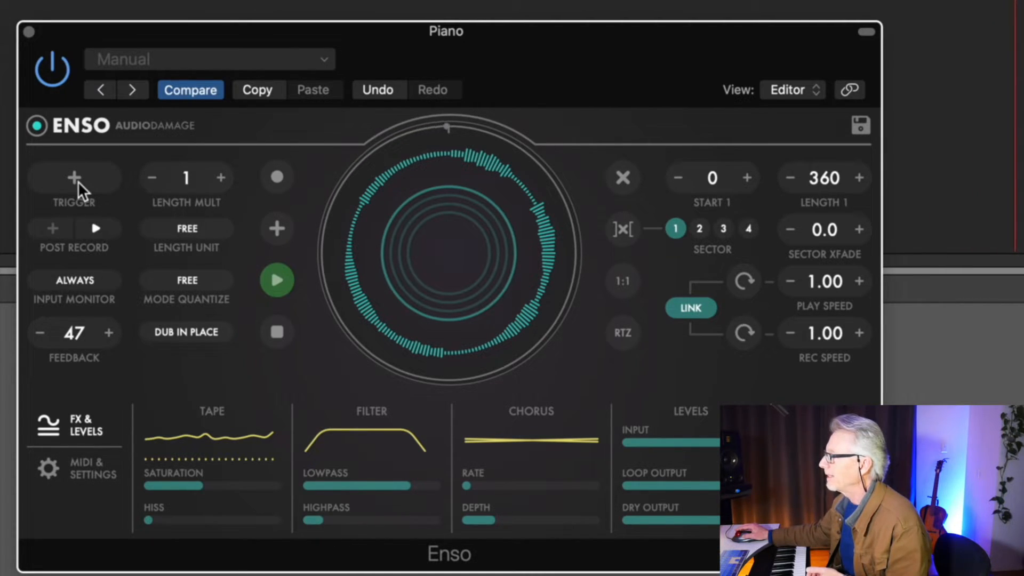
pyautogui.click(79, 180)
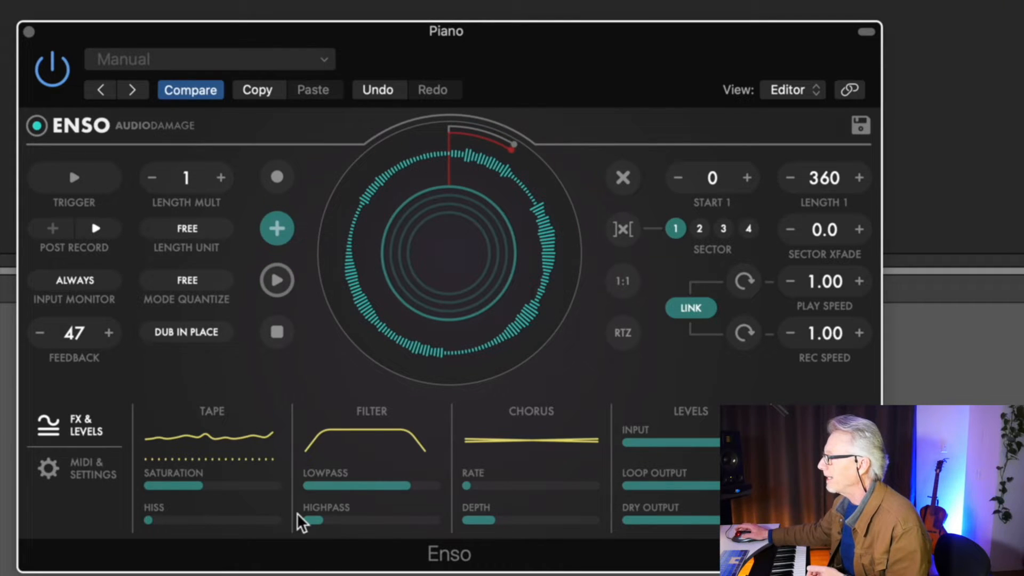
pyautogui.moveTo(324, 517); pyautogui.dragTo(375, 518)
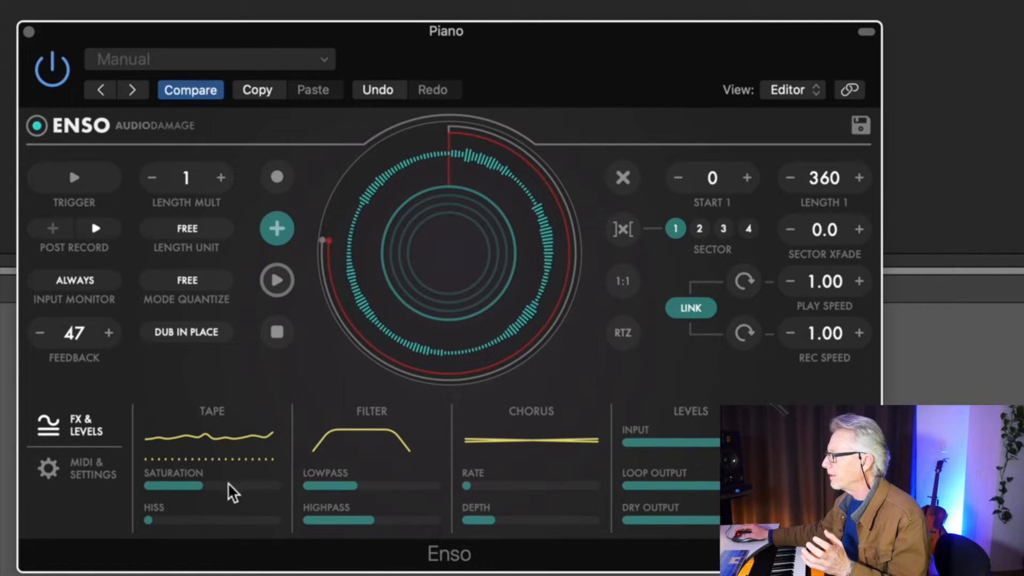
# Reduce the tape saturation to about 30% and try a little tape hiss, bringing it back to almost zero.
pyautogui.moveTo(199, 489); pyautogui.dragTo(183, 486)
pyautogui.moveTo(146, 521); pyautogui.dragTo(161, 519)
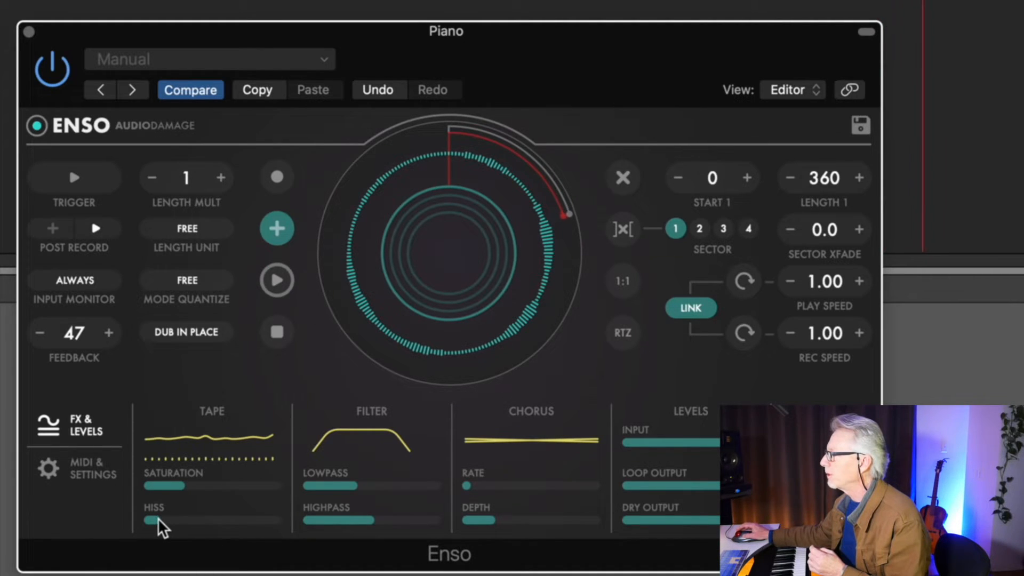
pyautogui.moveTo(158, 518); pyautogui.dragTo(150, 519)
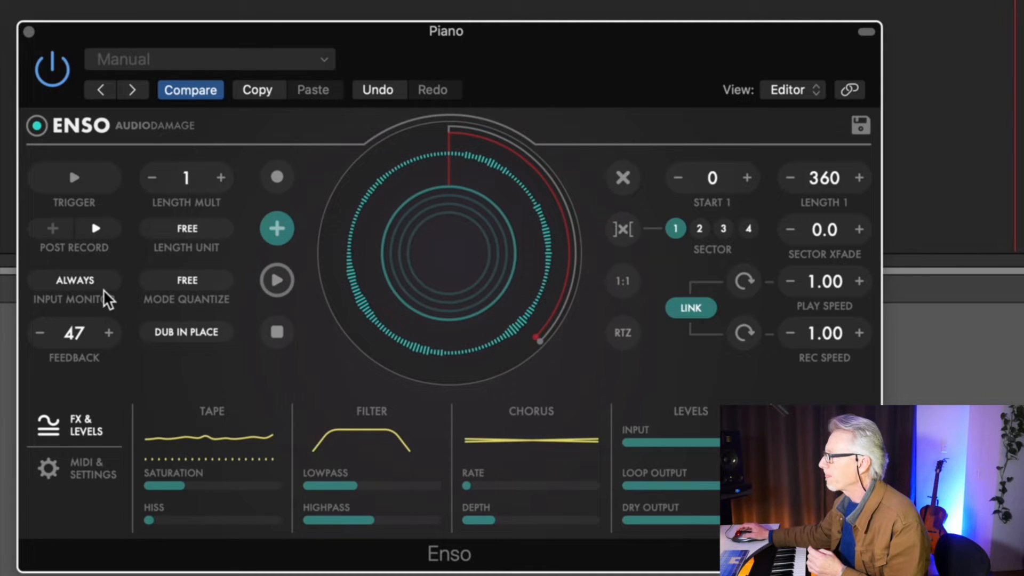
# Raise the loop feedback to 52 and switch the looper from overdubbing to playback.
pyautogui.doubleClick(110, 333)
pyautogui.click(108, 331)
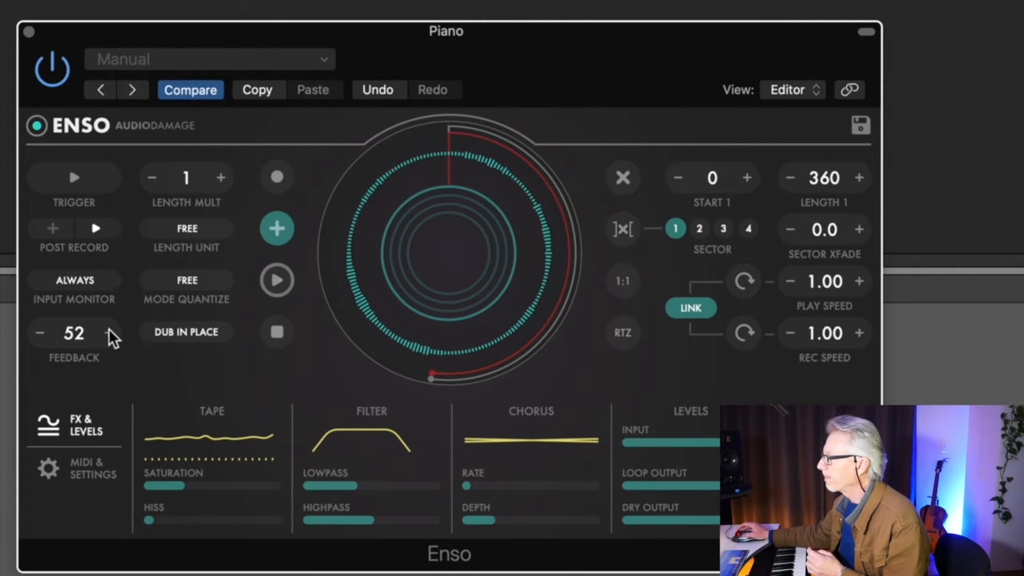
pyautogui.click(79, 173)
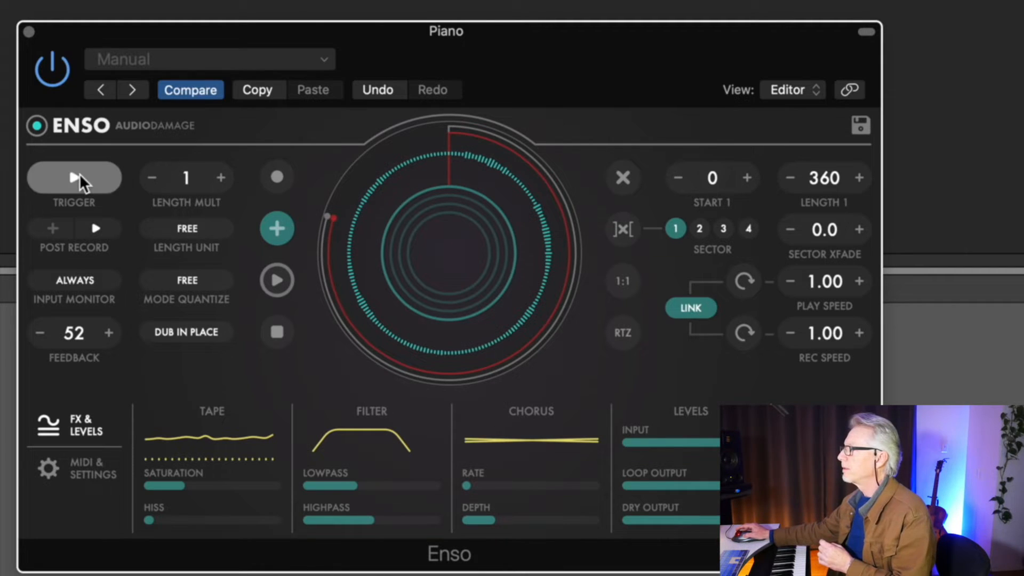